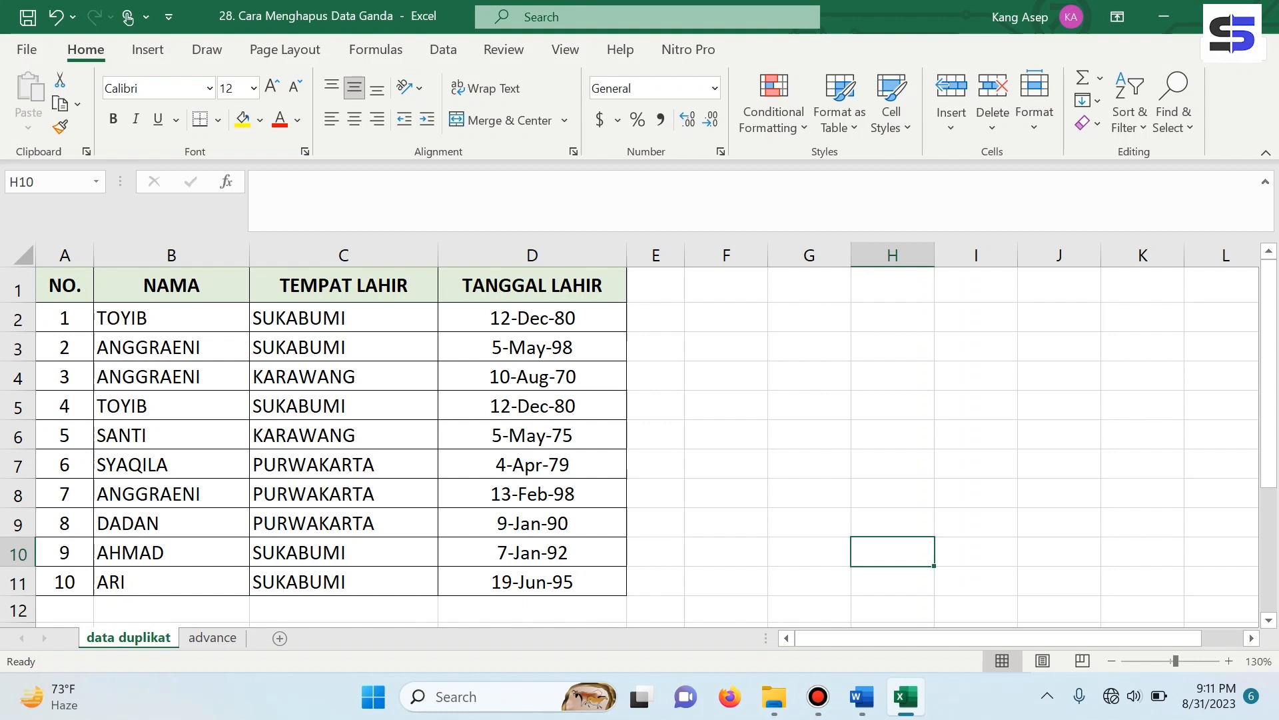
# - Select the ten-row NAMA / TEMPAT LAHIR / TANGGAL LAHIR table, range B1:D11
pyautogui.click(171, 285)
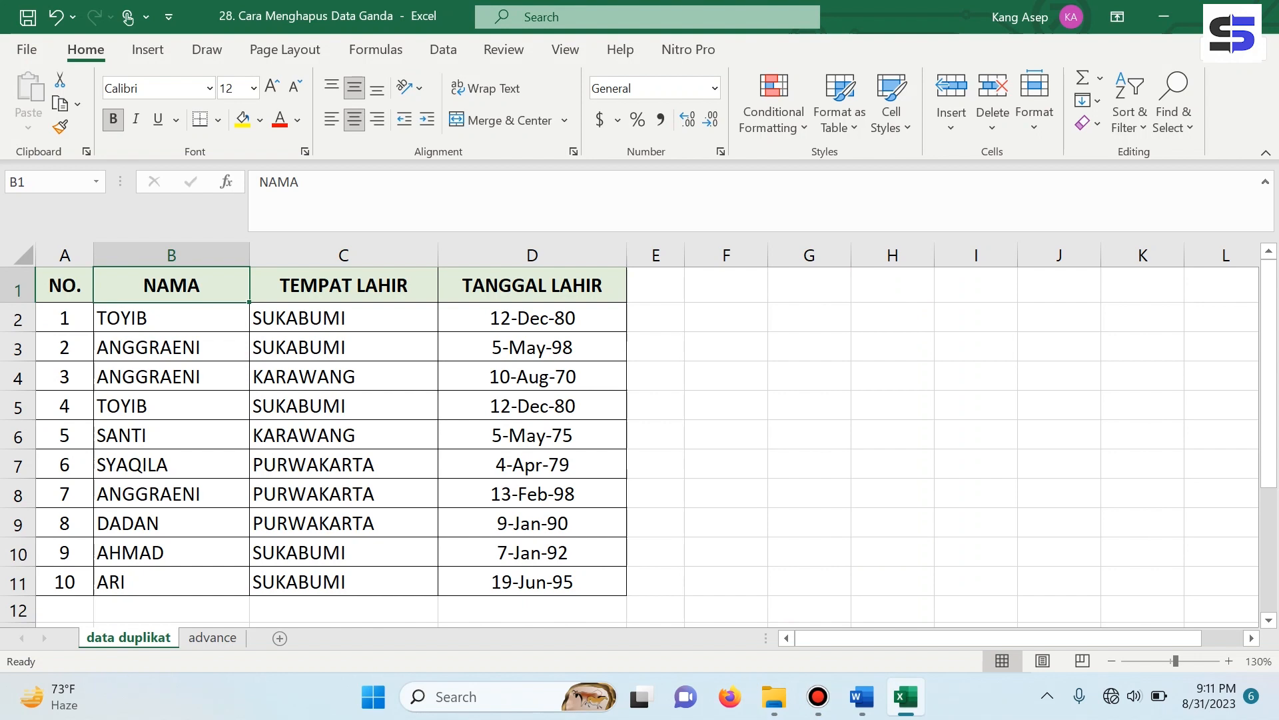
pyautogui.click(343, 285)
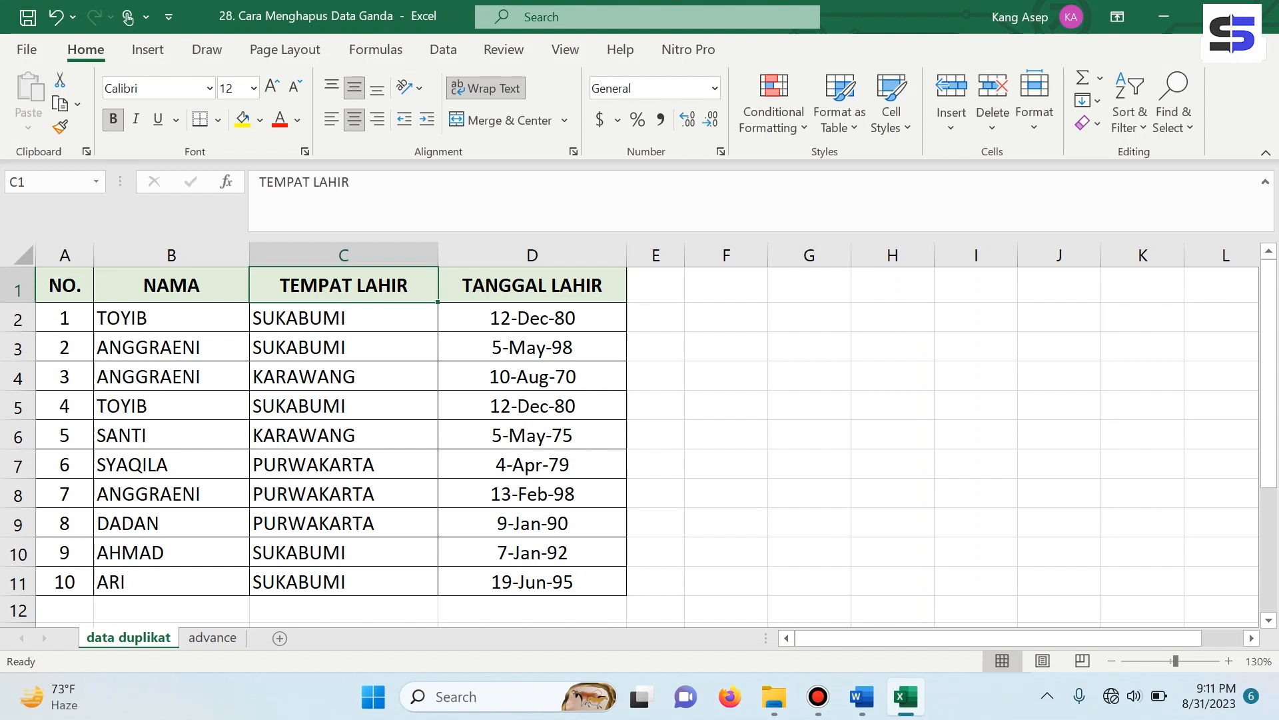
pyautogui.moveTo(171, 285); pyautogui.dragTo(506, 582)
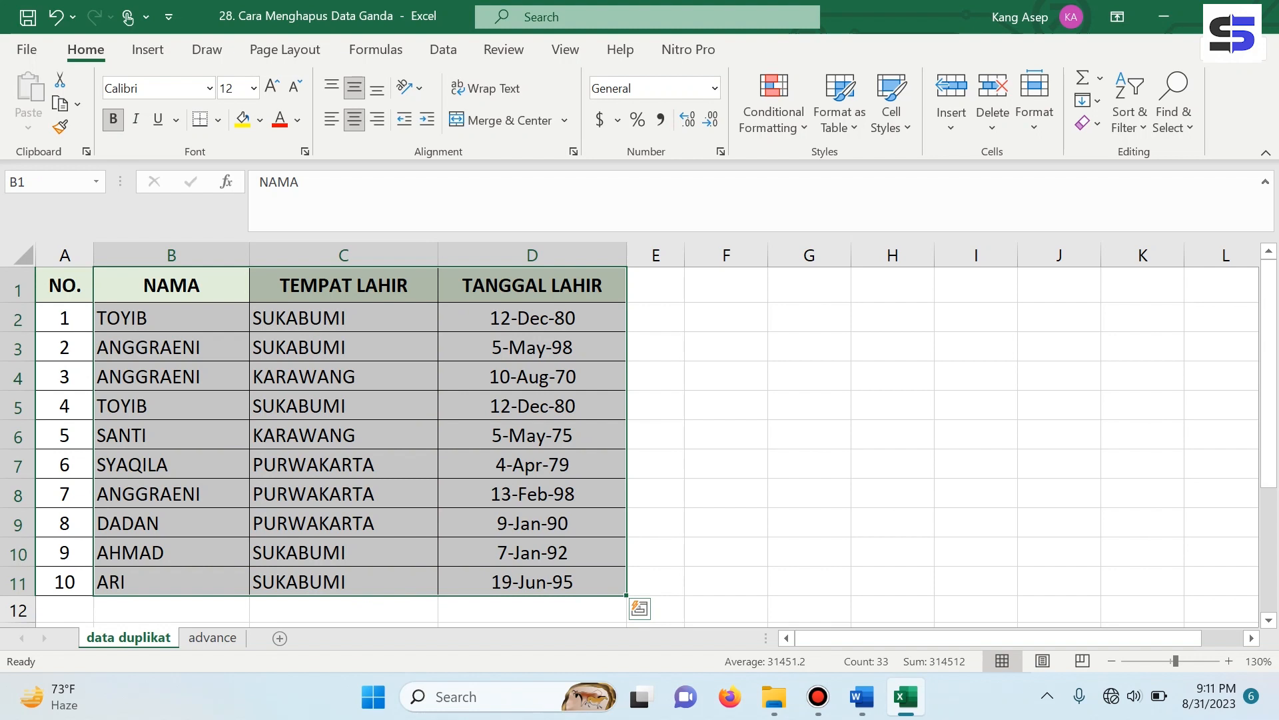
# - Run Remove Duplicates with all three columns checked, deleting the repeated TOYIB row
pyautogui.click(443, 50)
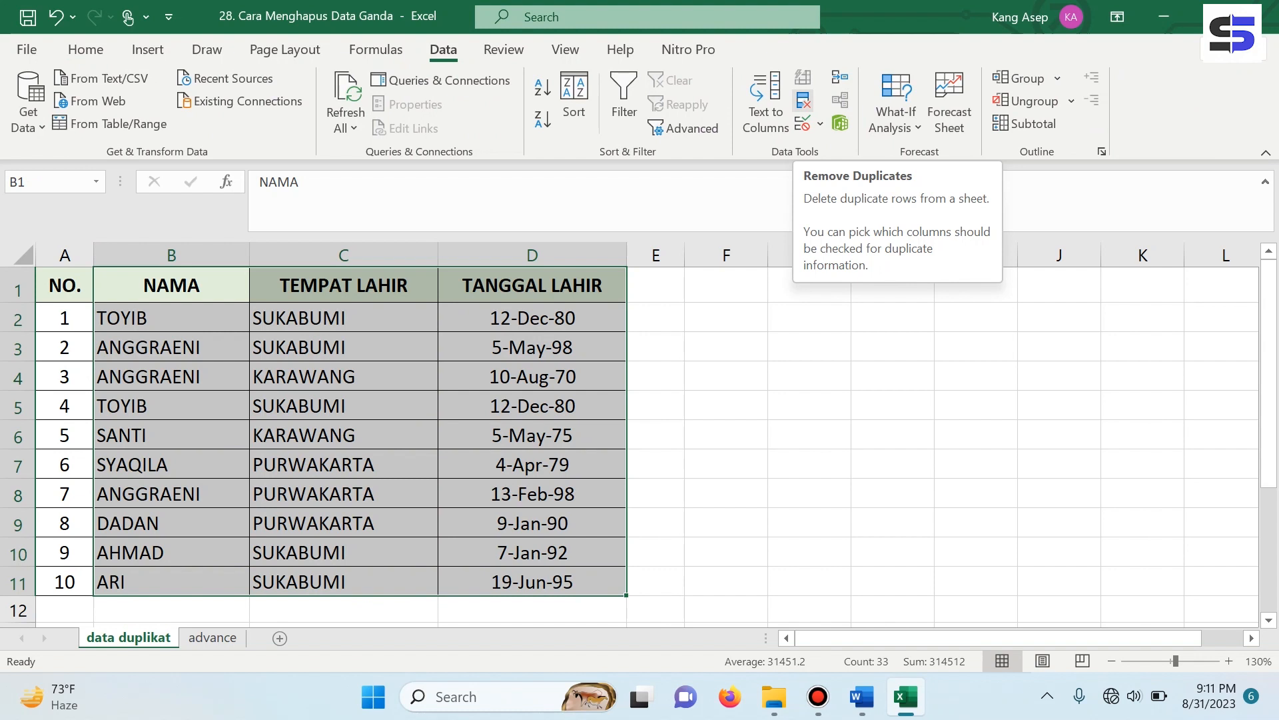
pyautogui.click(803, 100)
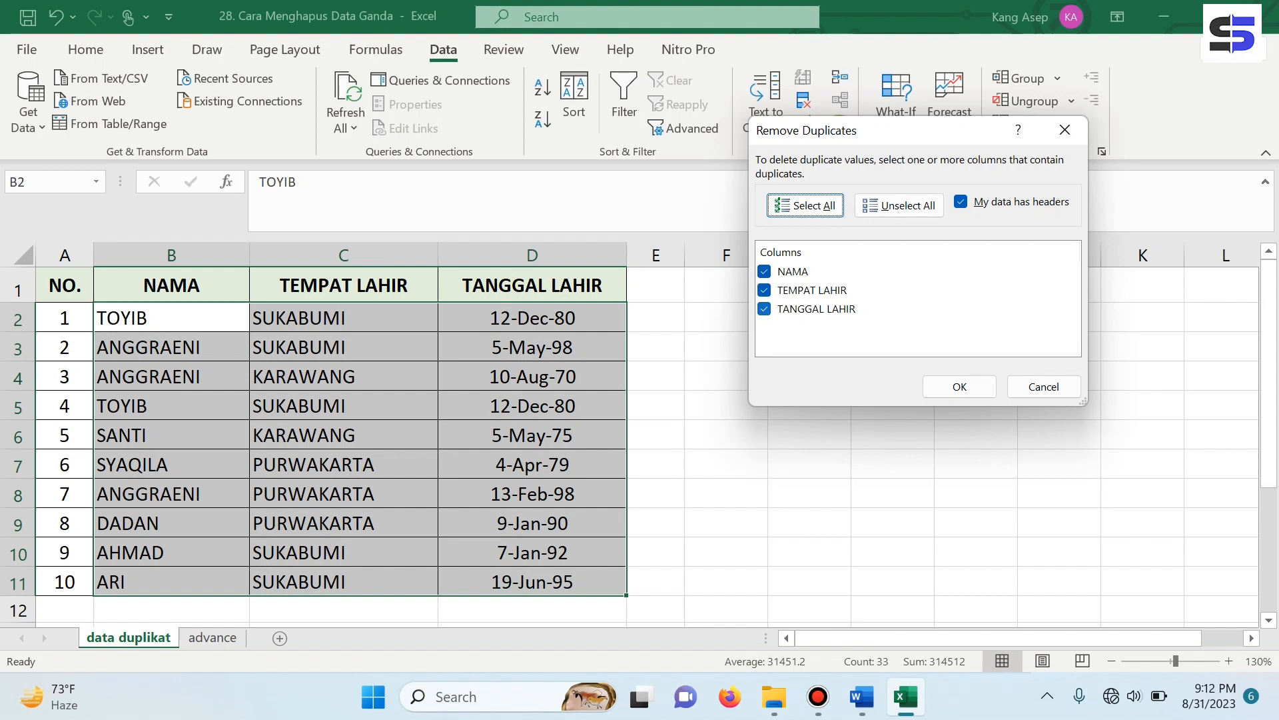
pyautogui.click(764, 309)
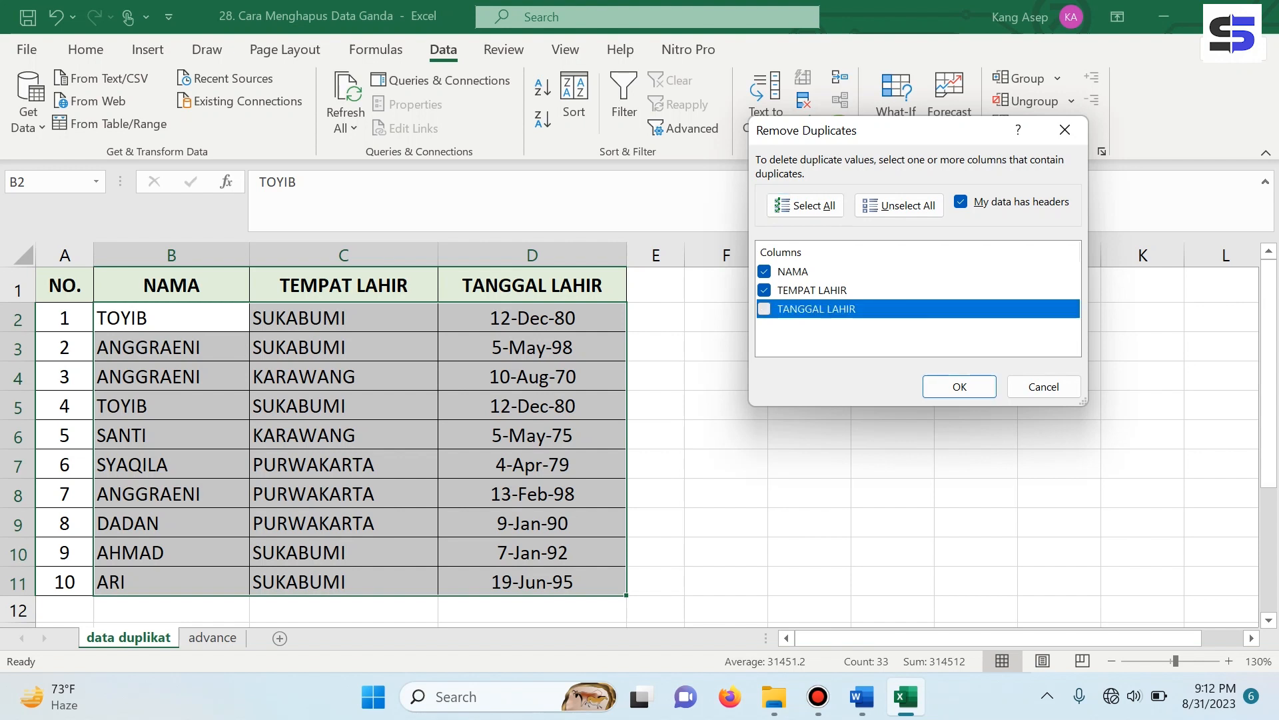
pyautogui.click(764, 309)
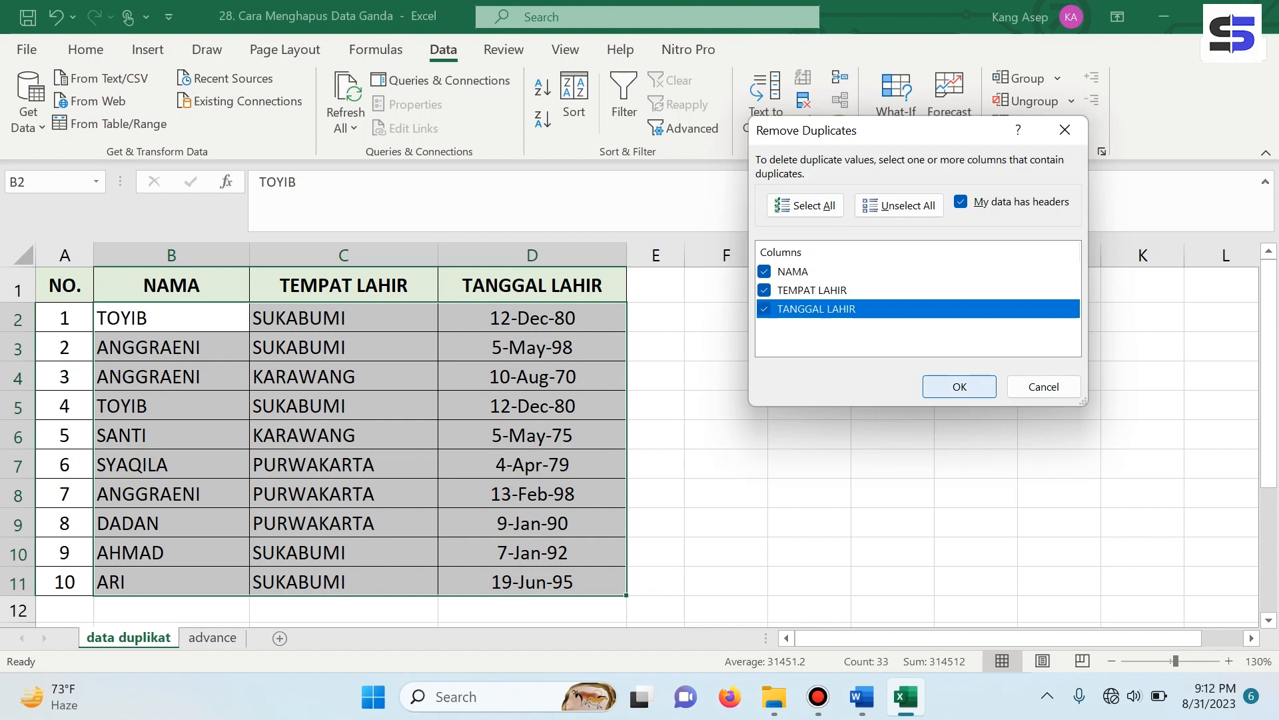
pyautogui.click(959, 387)
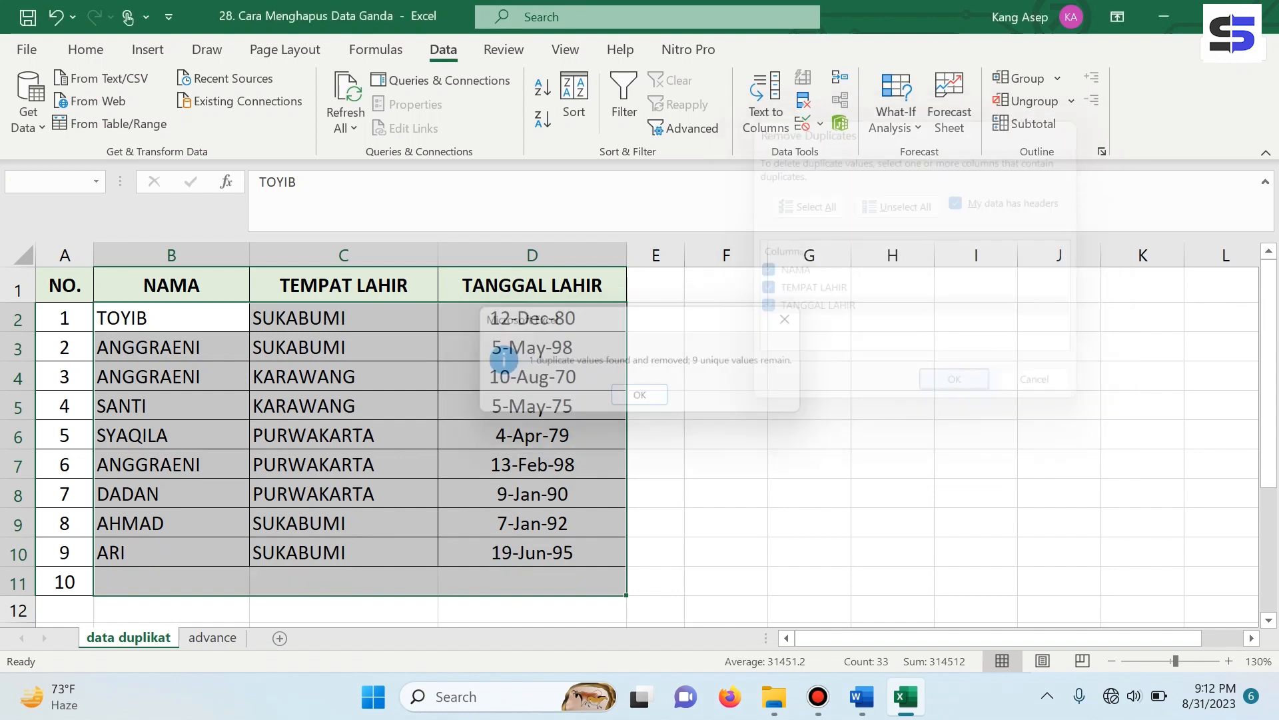
# - Dismiss the '1 duplicate removed' summary and undo the removal to restore the TOYIB row
pyautogui.press('Return')
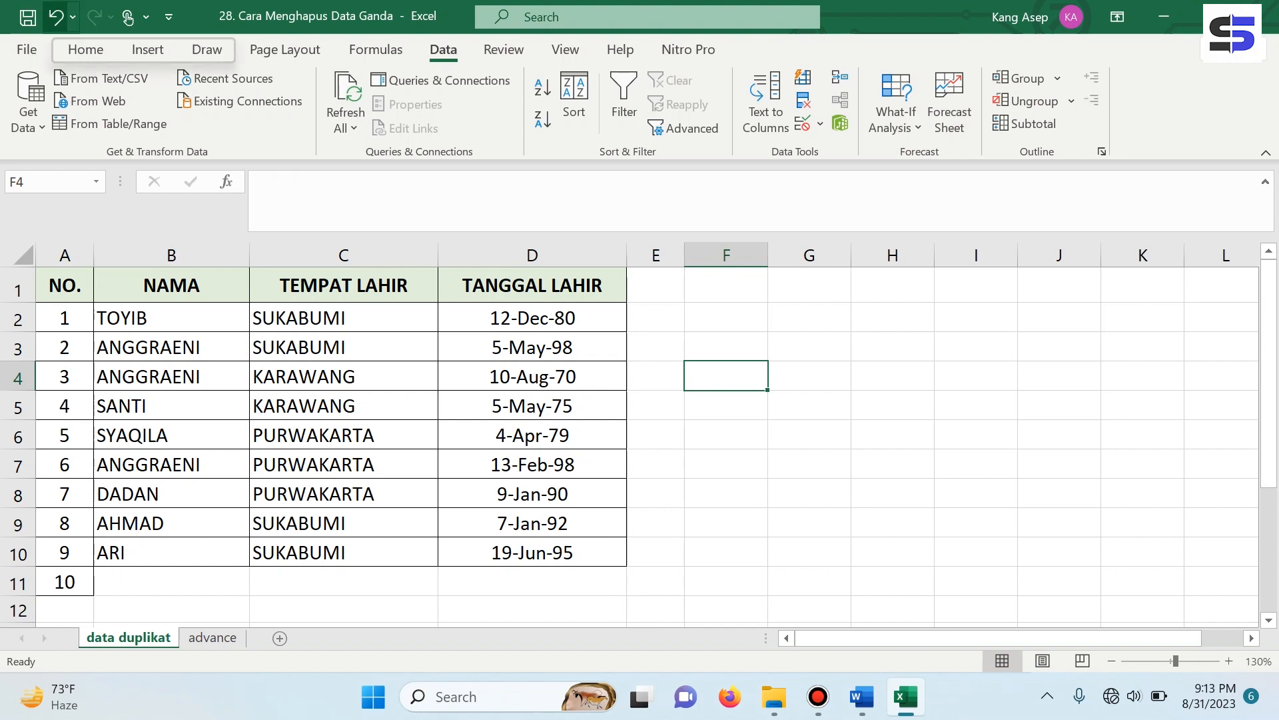
pyautogui.click(55, 16)
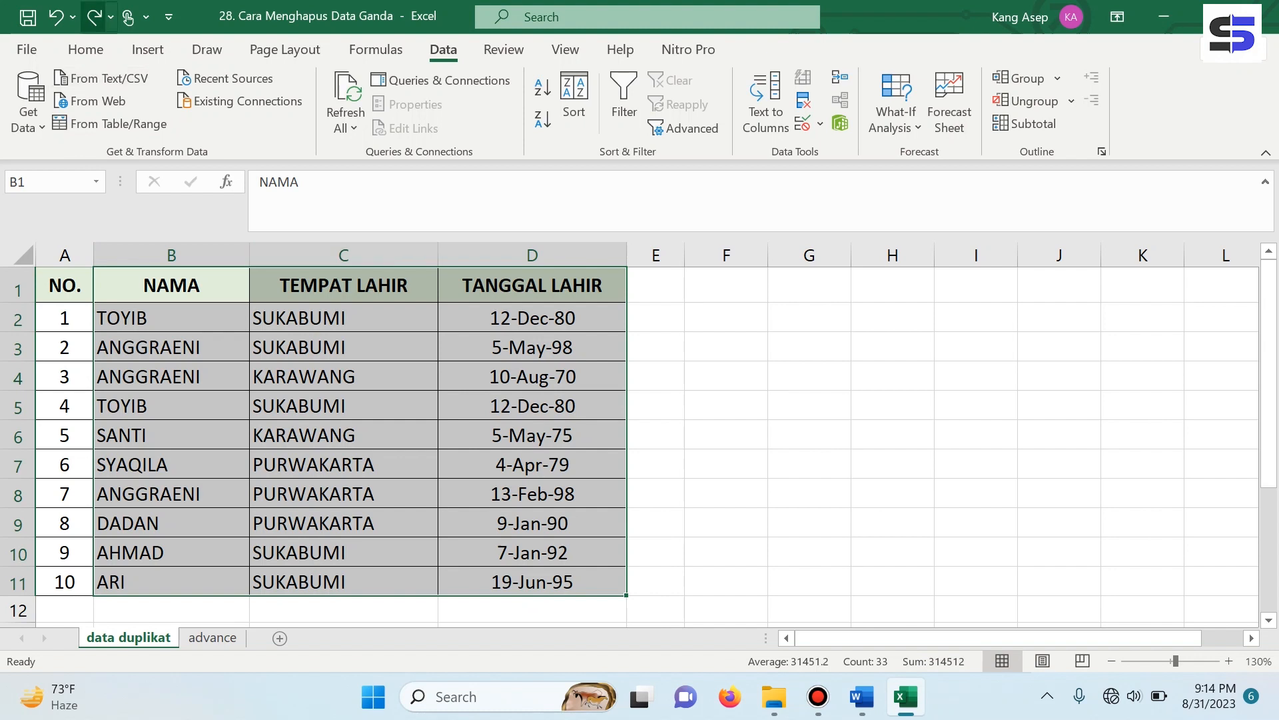
pyautogui.click(94, 17)
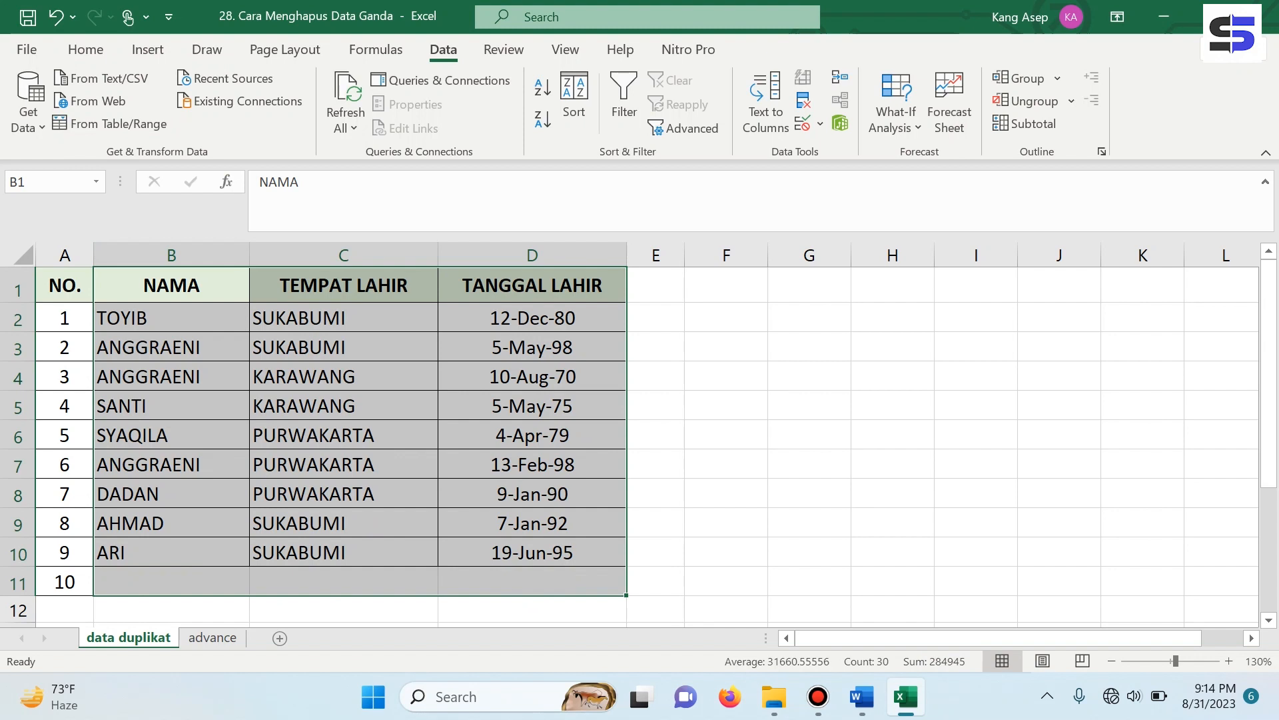
pyautogui.click(171, 317)
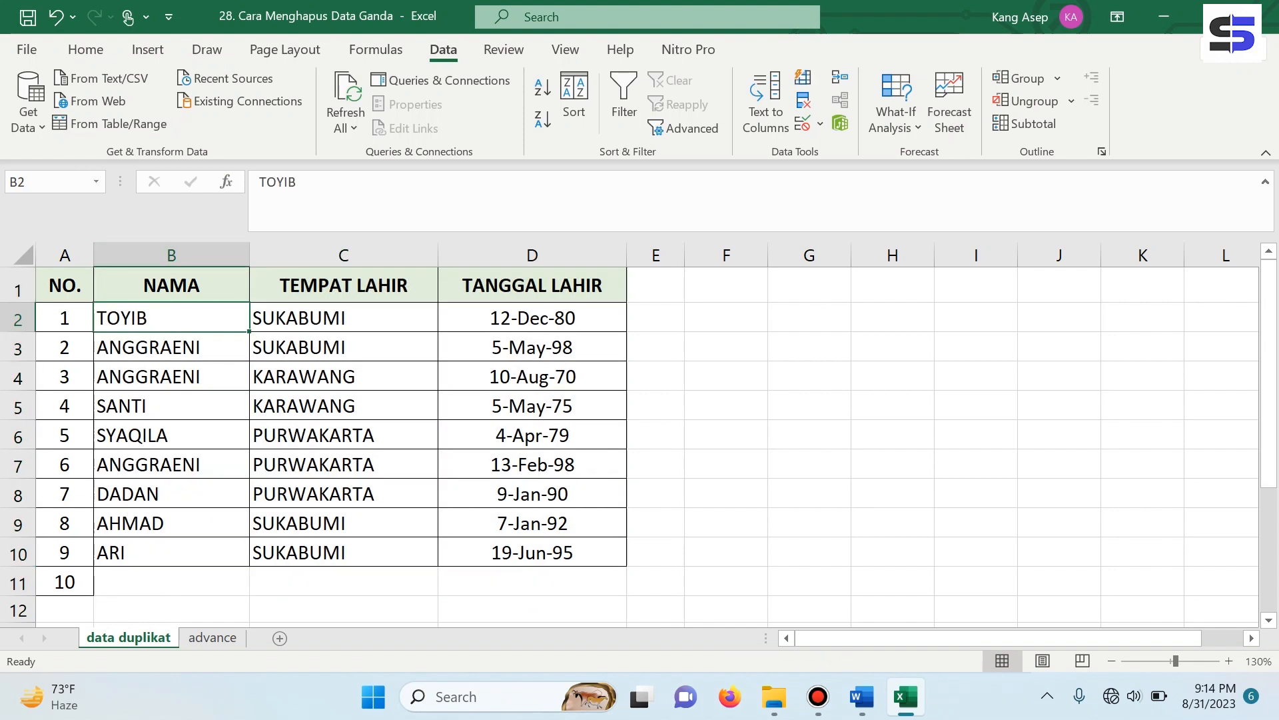
pyautogui.click(56, 17)
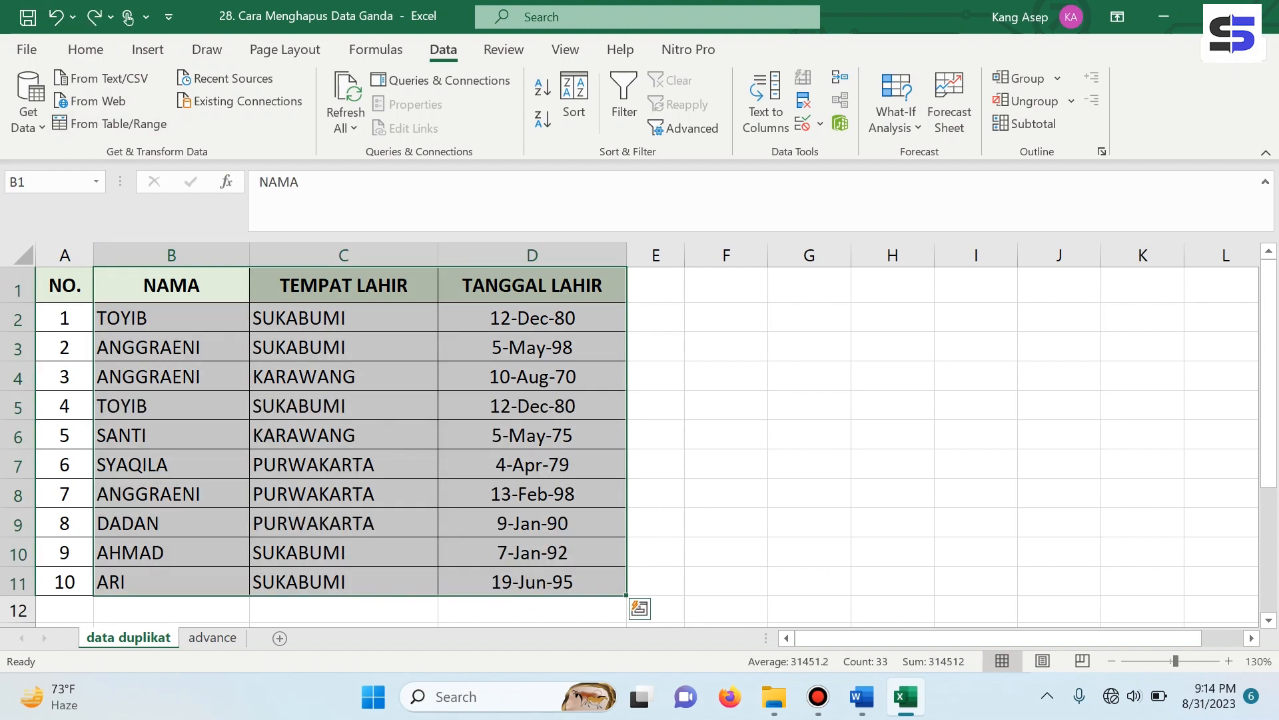
pyautogui.click(172, 318)
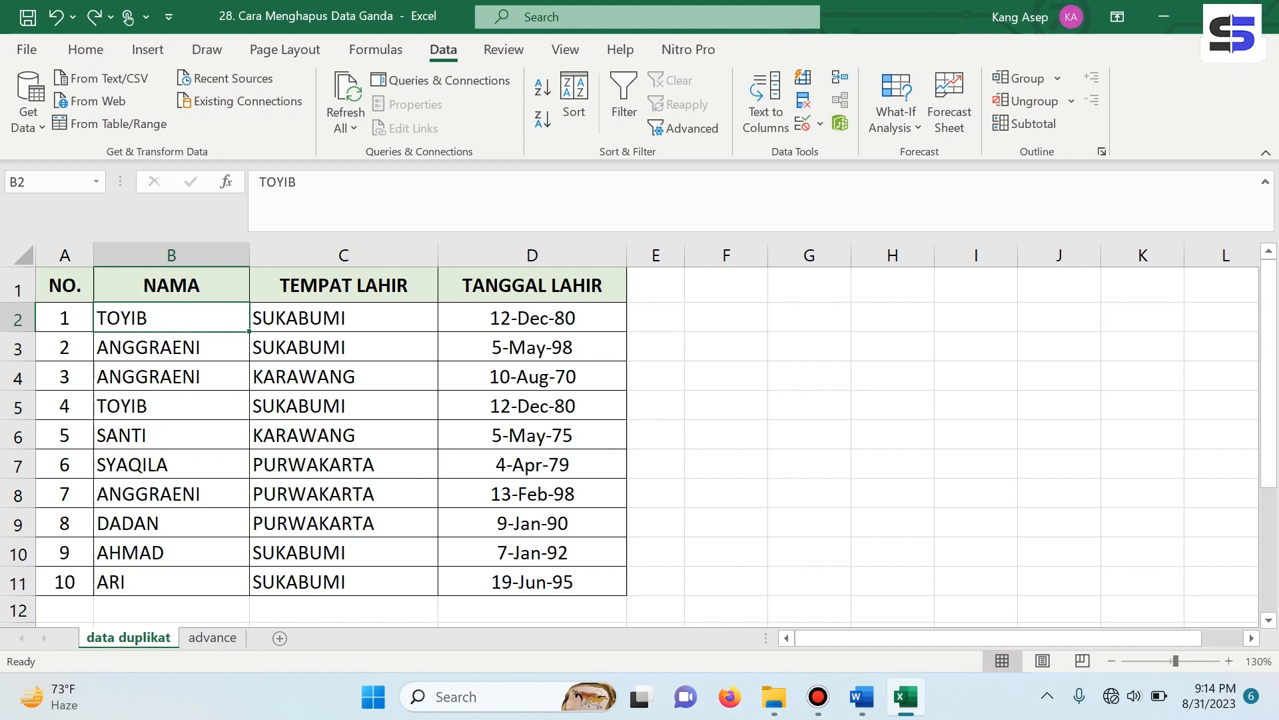
pyautogui.click(65, 406)
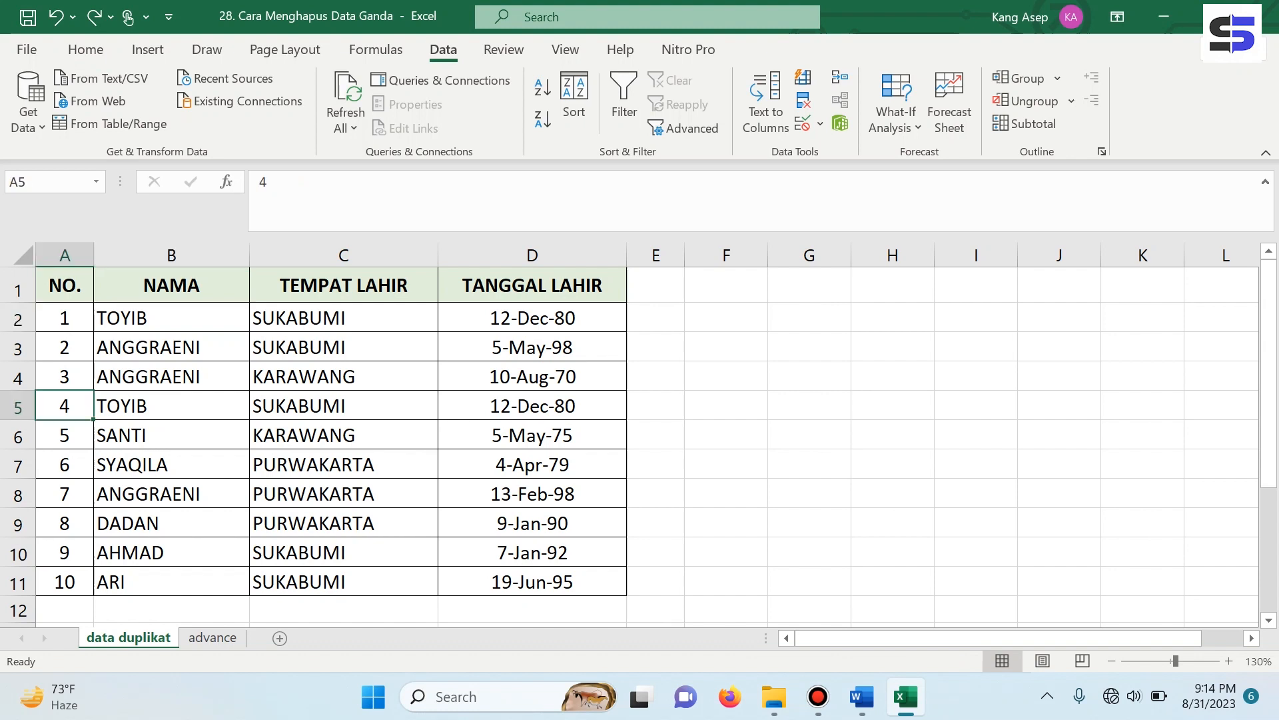
pyautogui.click(343, 406)
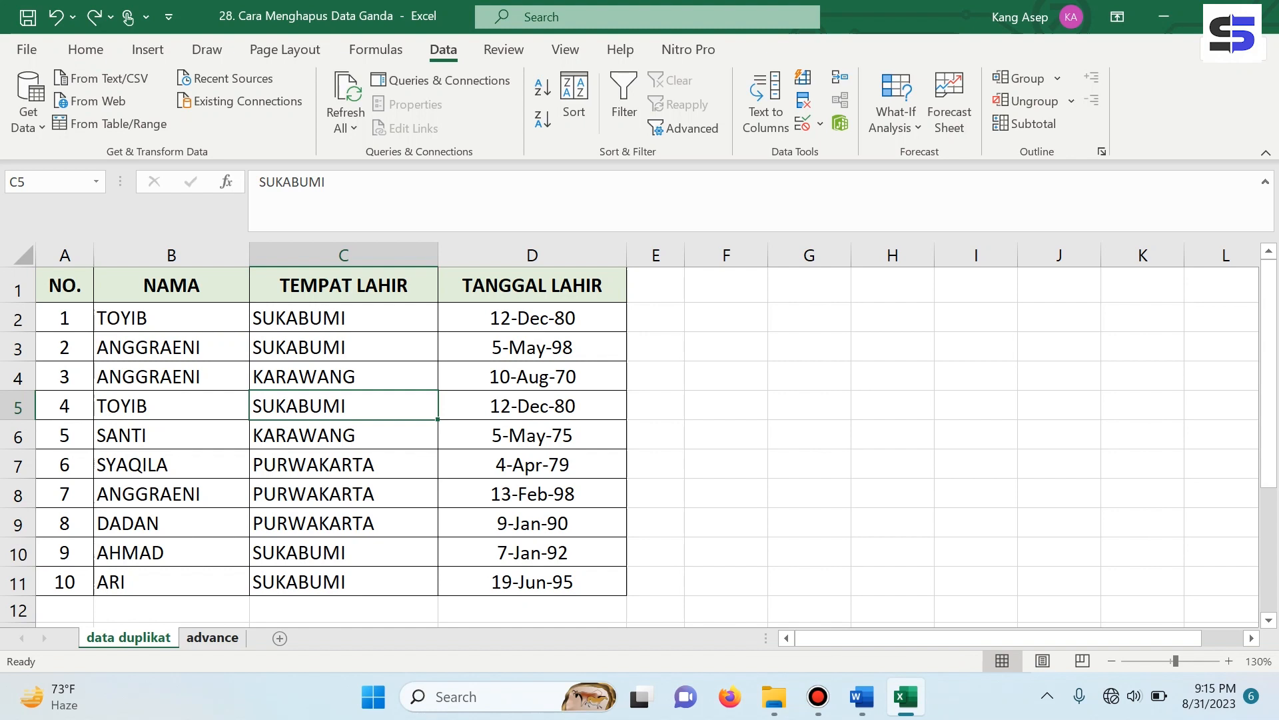
# - Switch to the 'advance' sheet and select its table from B1 to D11
pyautogui.click(809, 522)
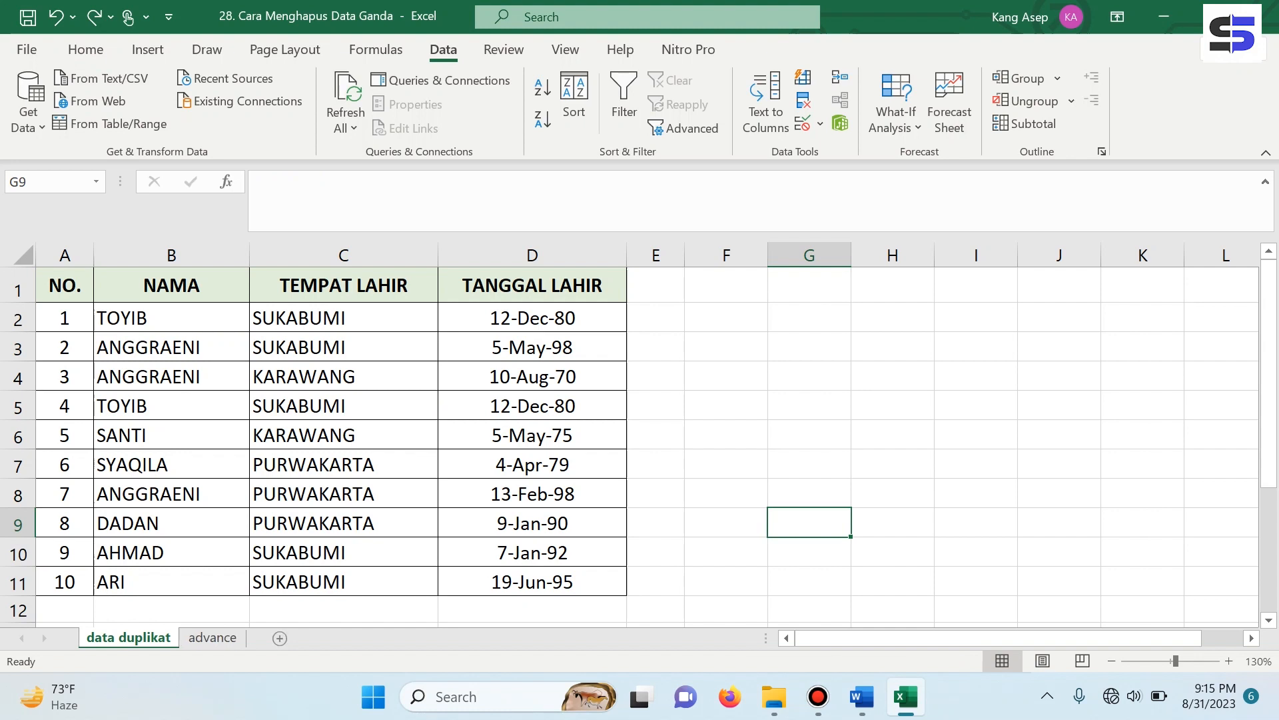
pyautogui.click(212, 637)
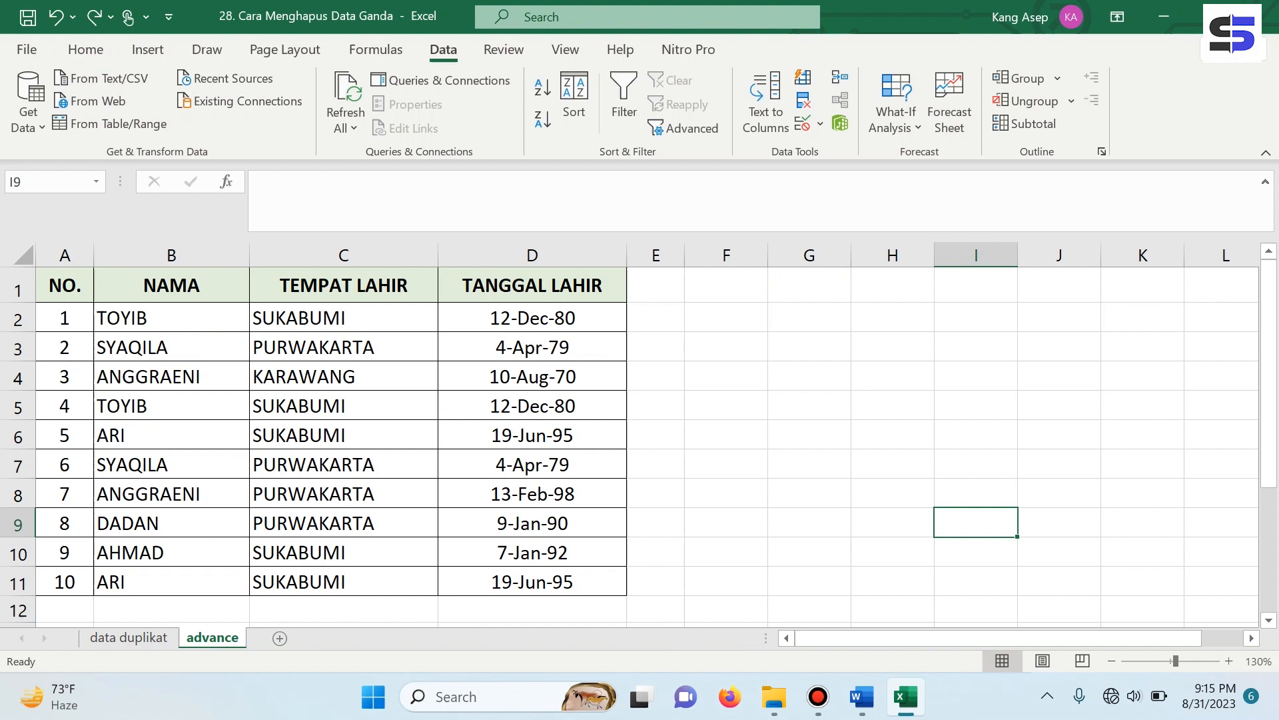
pyautogui.click(171, 285)
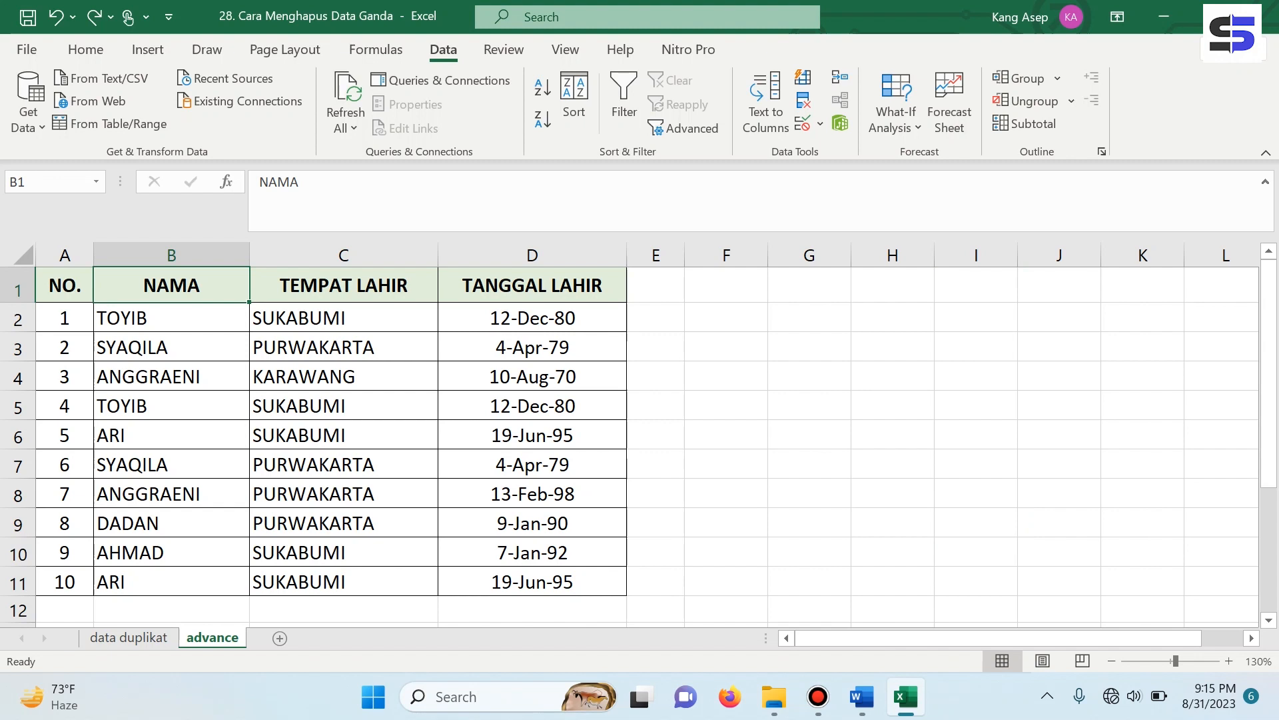
pyautogui.click(809, 377)
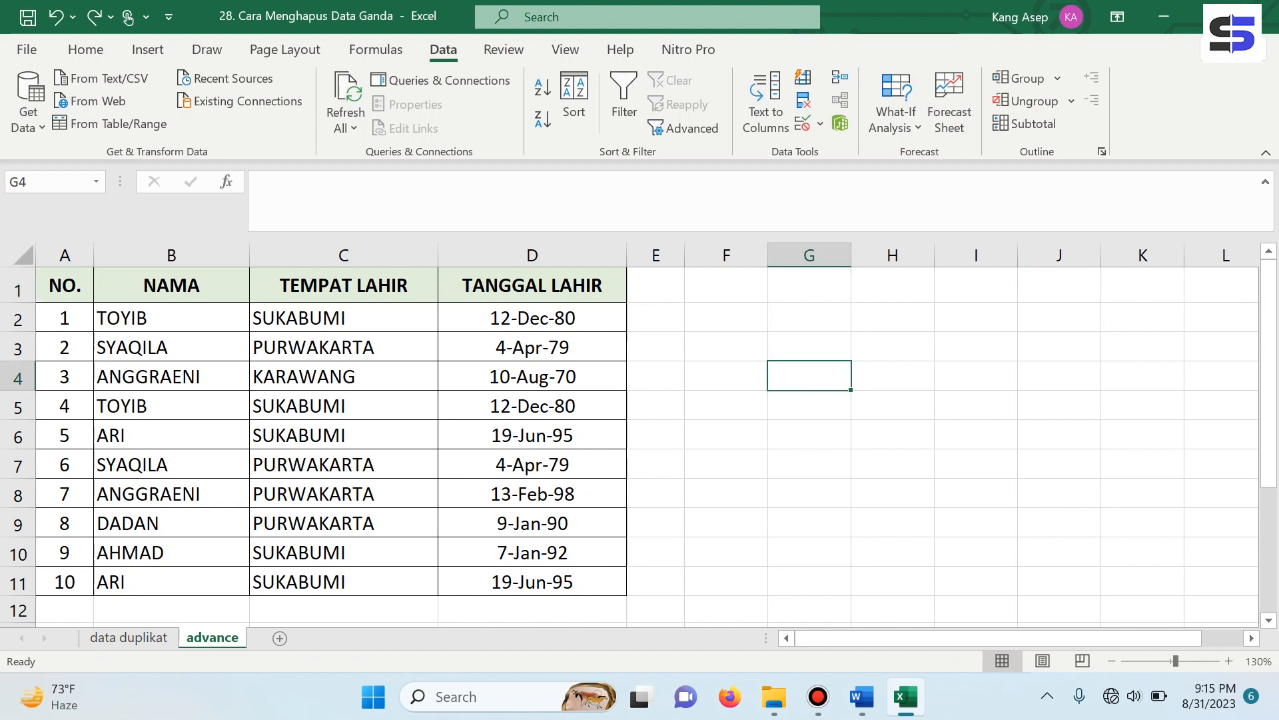
pyautogui.click(171, 286)
pyautogui.moveTo(171, 285); pyautogui.dragTo(532, 581)
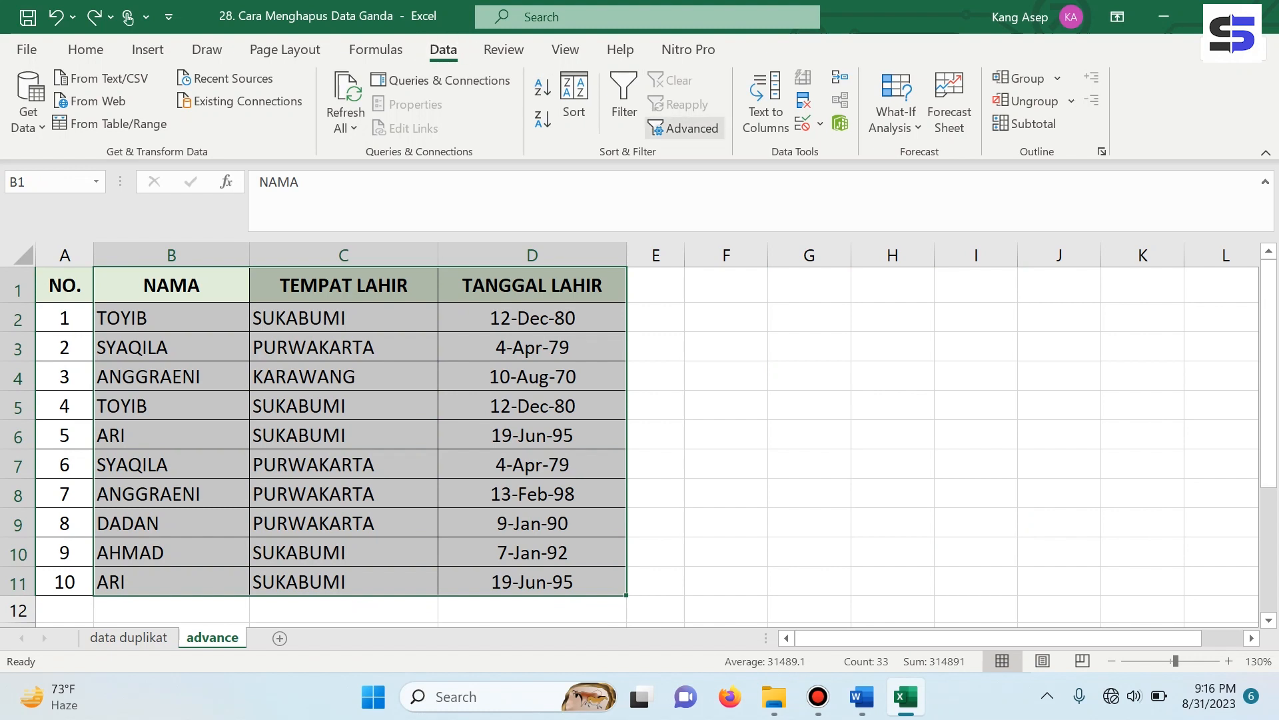
# - Advanced-filter unique records only, copied to F1, giving seven distinct records in F1:H8
pyautogui.click(685, 128)
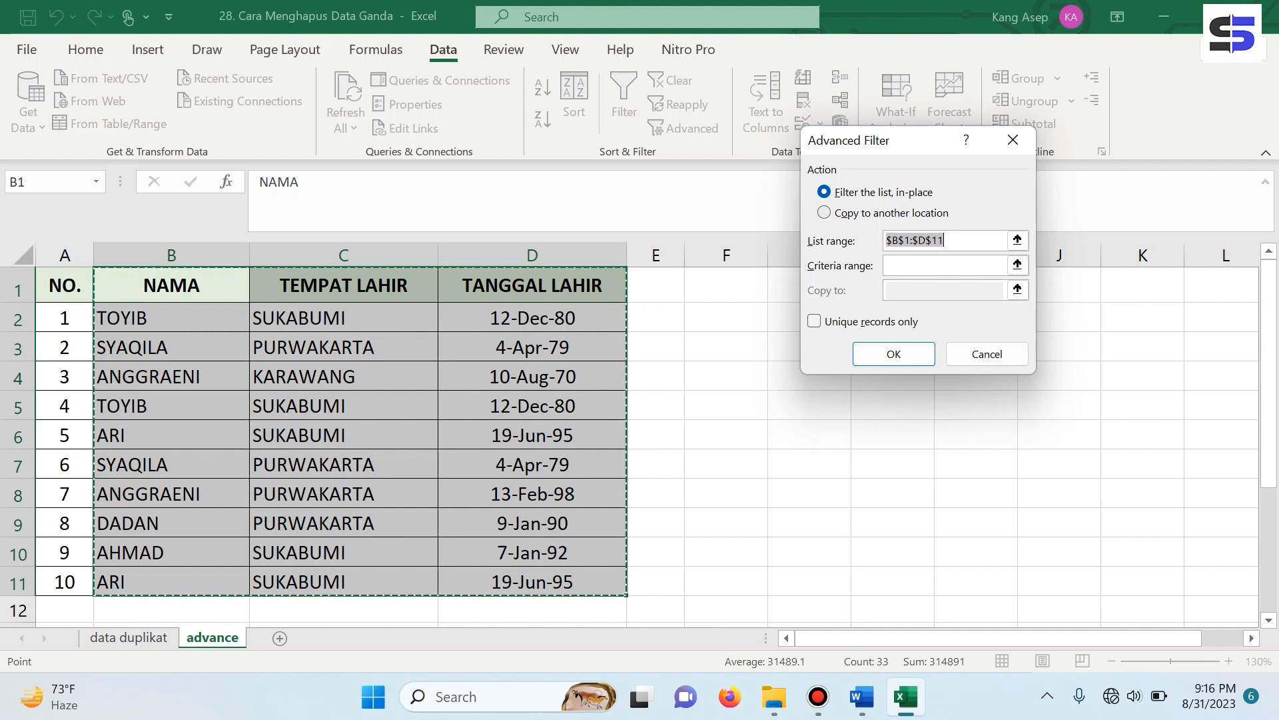
pyautogui.click(825, 212)
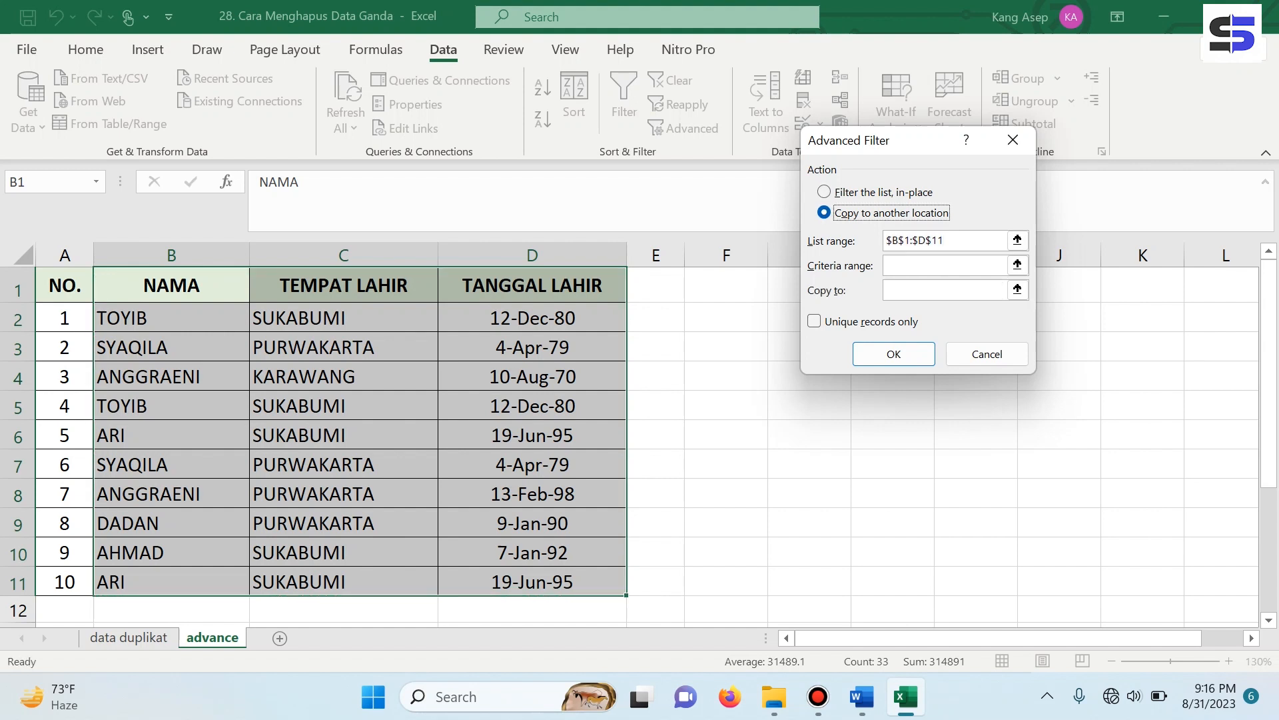
pyautogui.click(814, 321)
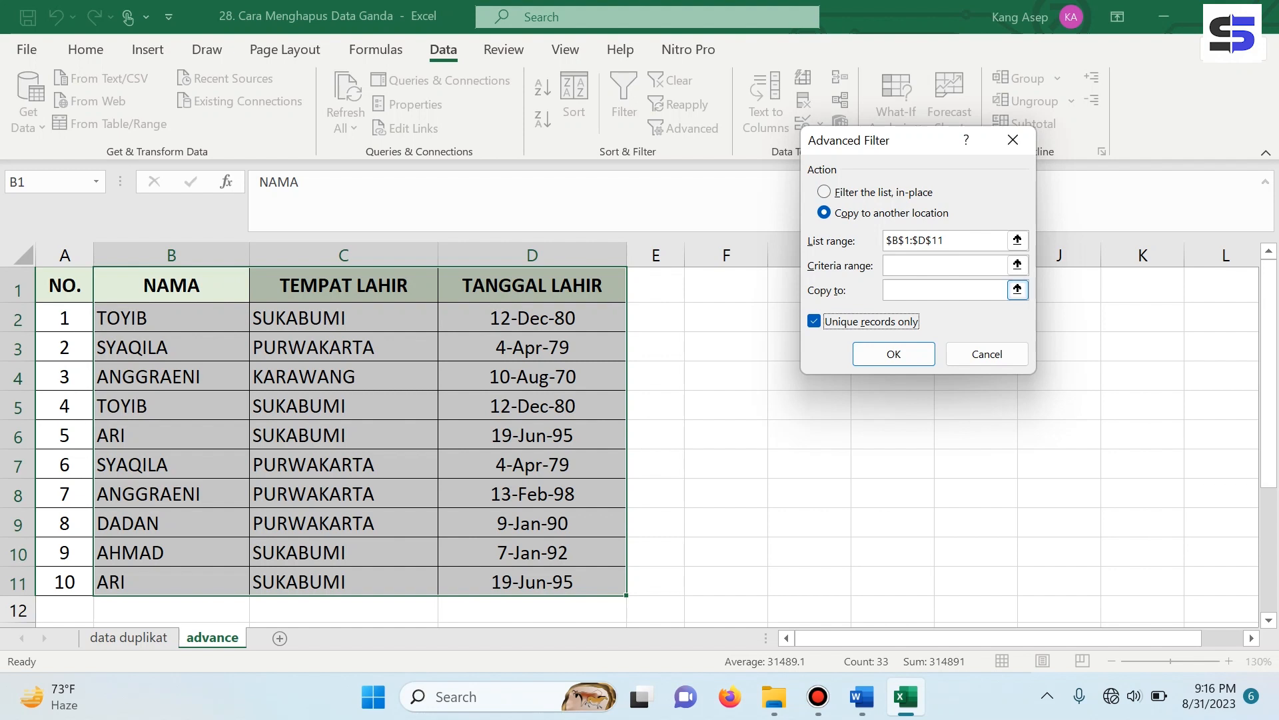
pyautogui.click(946, 290)
pyautogui.click(727, 285)
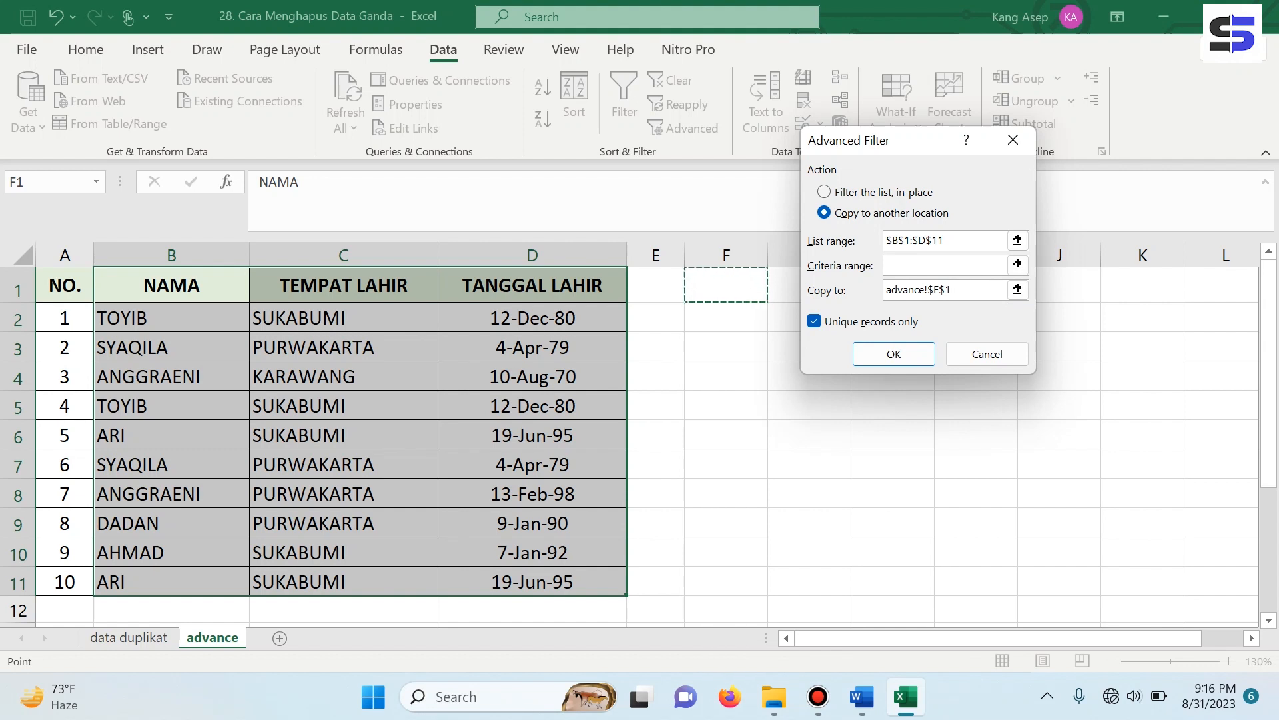
pyautogui.click(894, 354)
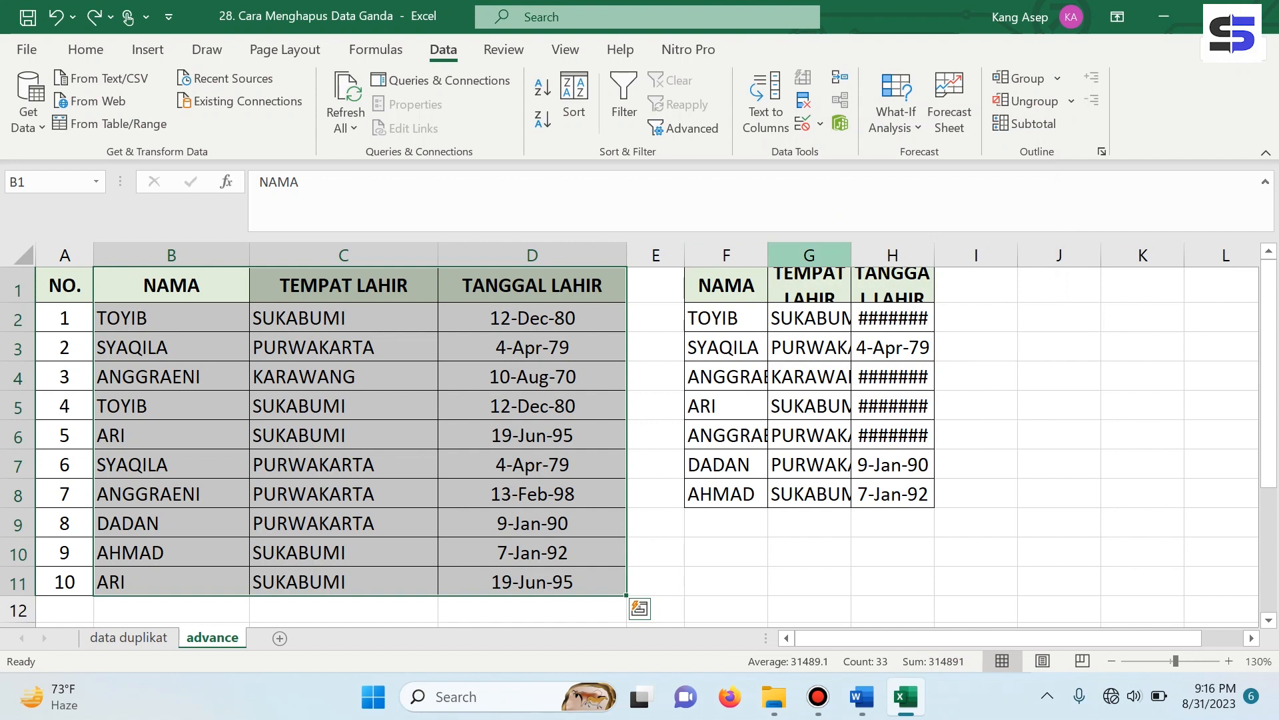
# - Widen columns G and H to show the full copied birthplaces and birthdates
pyautogui.moveTo(851, 256); pyautogui.dragTo(897, 256)
pyautogui.moveTo(980, 256); pyautogui.dragTo(1019, 256)
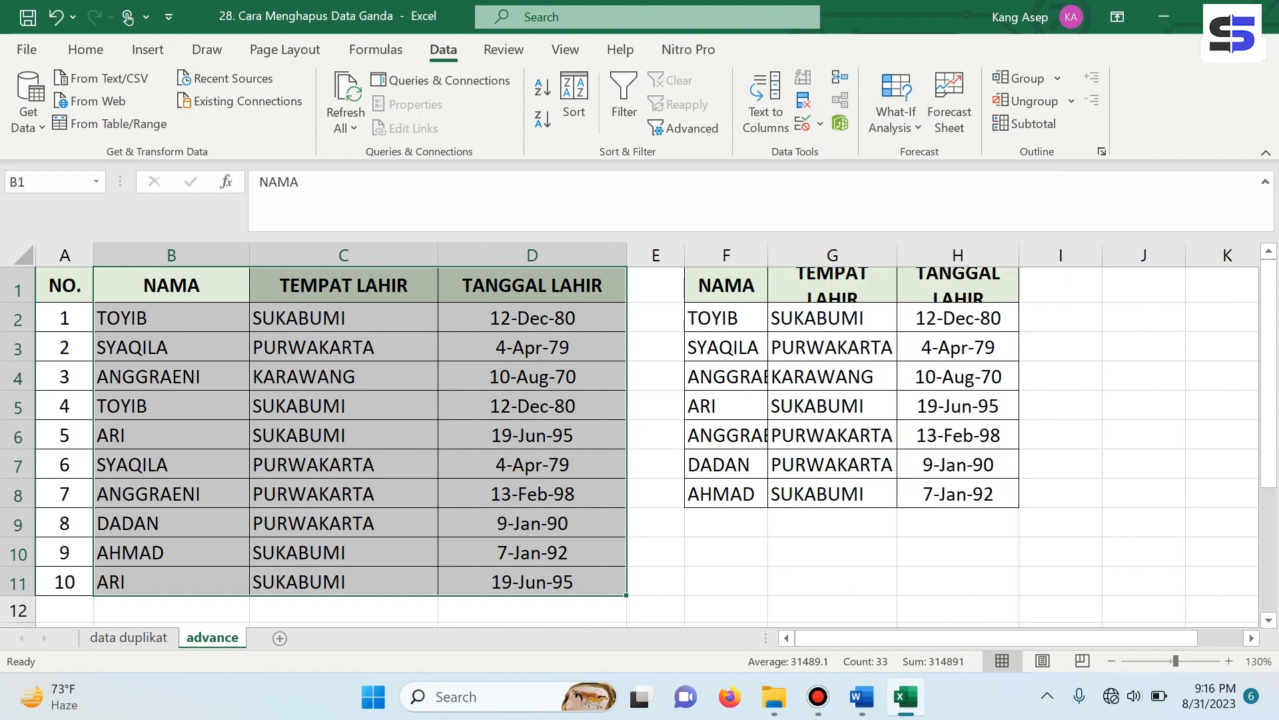